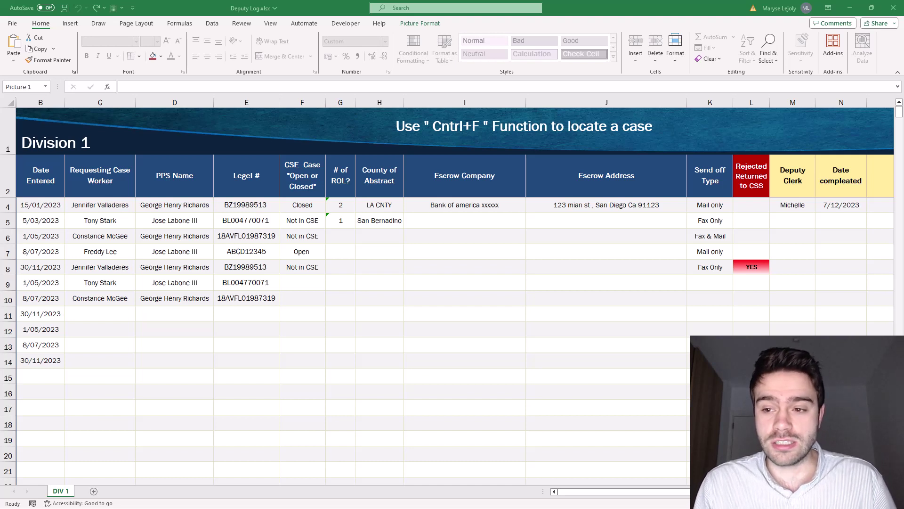
# - Examine the Date compleated column and the corresponding case entries in columns B to K, for rows with and without a completion date
pyautogui.click(841, 205)
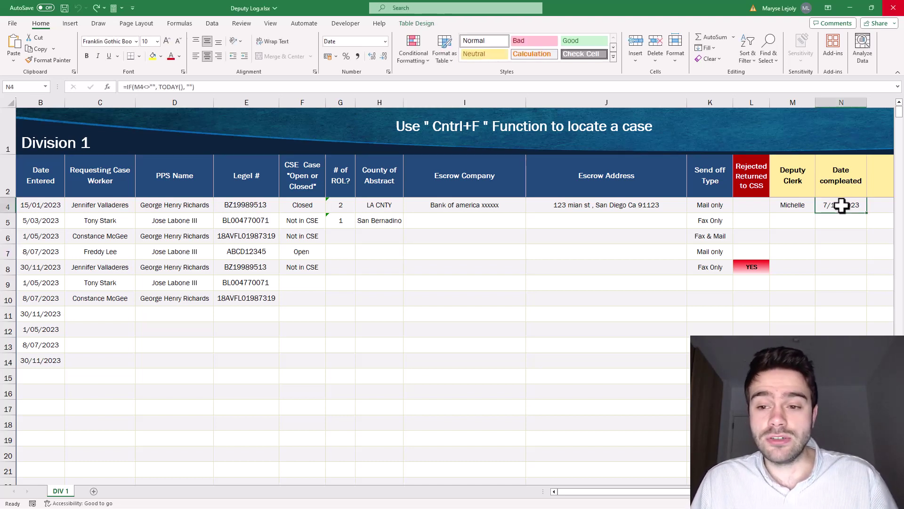
pyautogui.moveTo(689, 208); pyautogui.dragTo(37, 210)
pyautogui.click(340, 282)
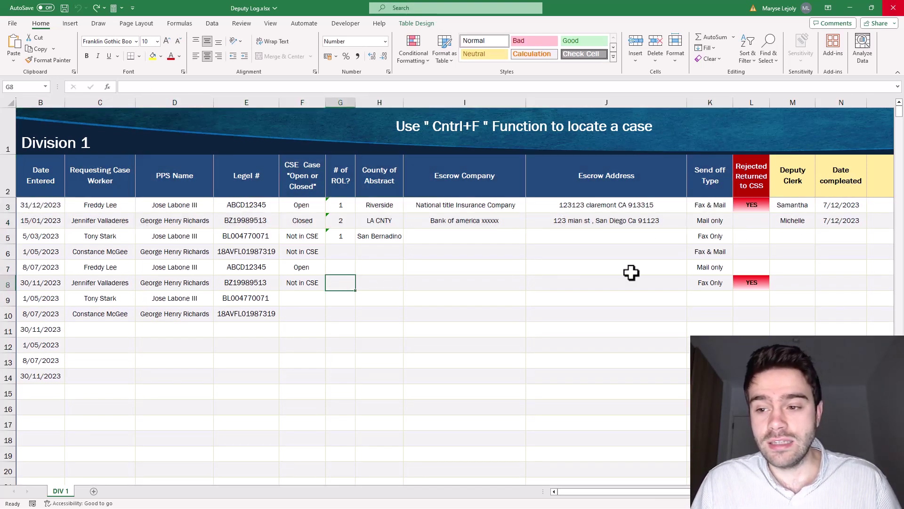
pyautogui.click(847, 218)
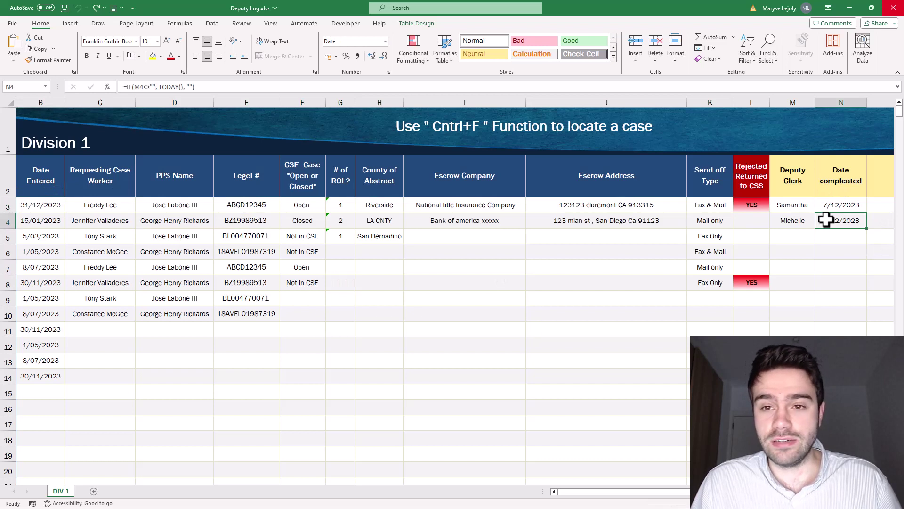
pyautogui.click(595, 252)
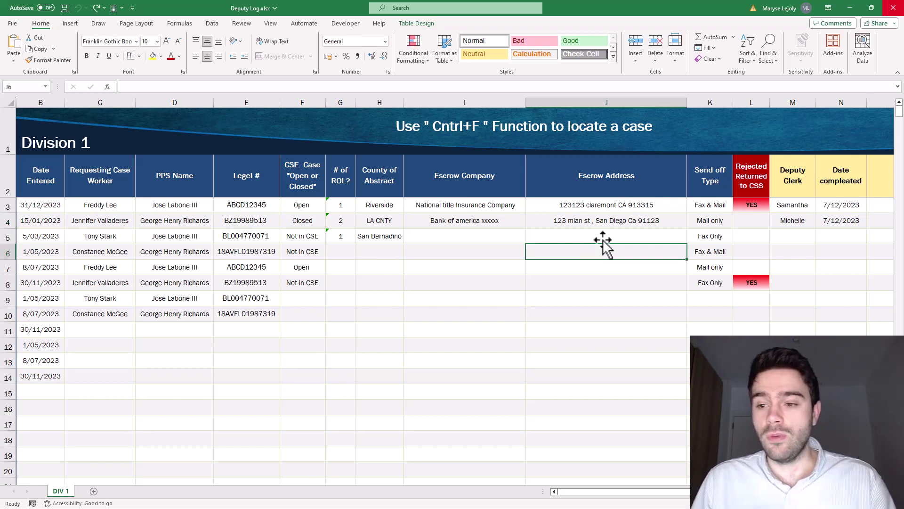
pyautogui.click(843, 240)
pyautogui.moveTo(719, 236); pyautogui.dragTo(219, 235)
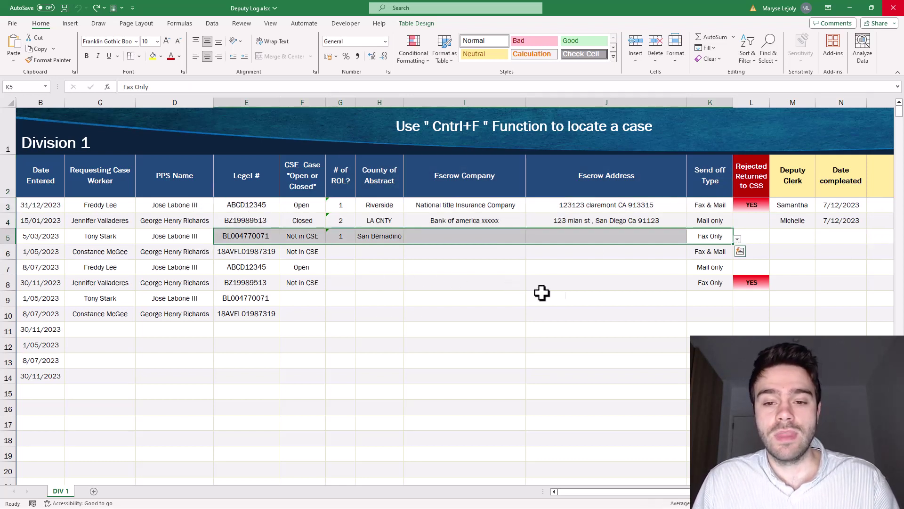
pyautogui.click(676, 257)
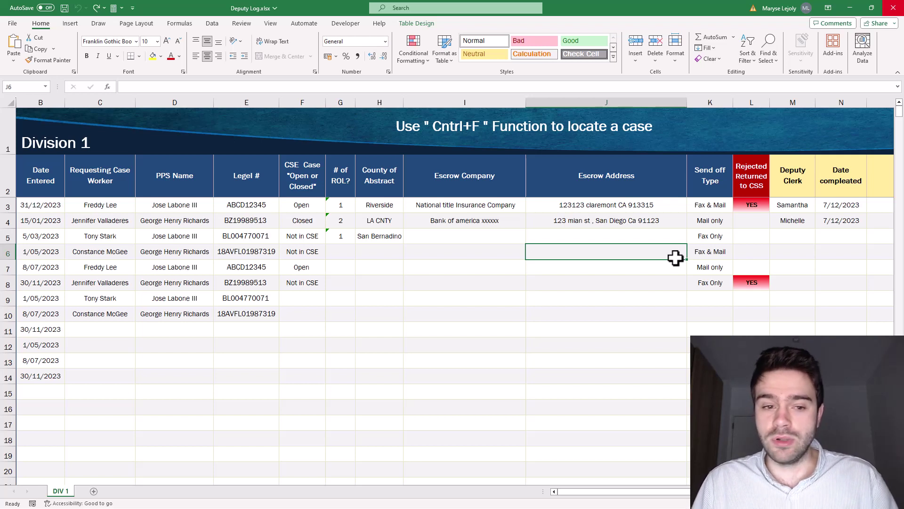
pyautogui.moveTo(92, 205); pyautogui.dragTo(90, 313)
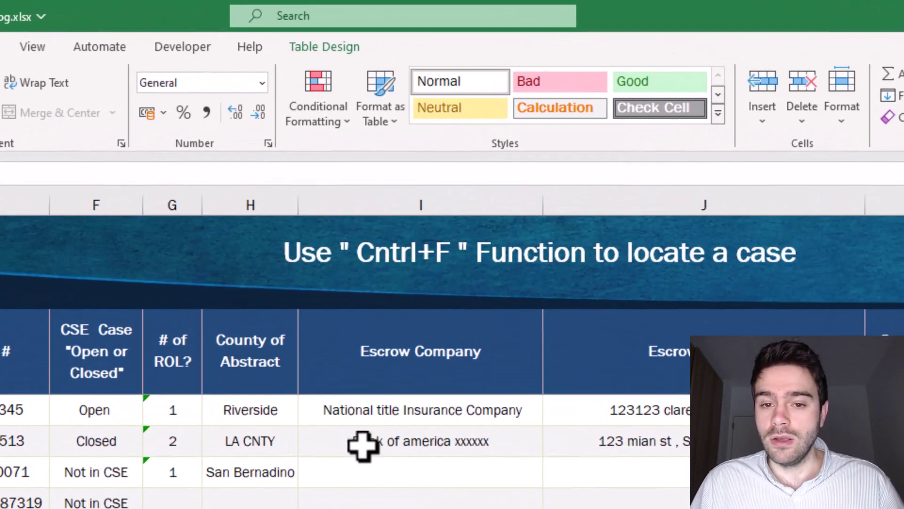
pyautogui.click(434, 221)
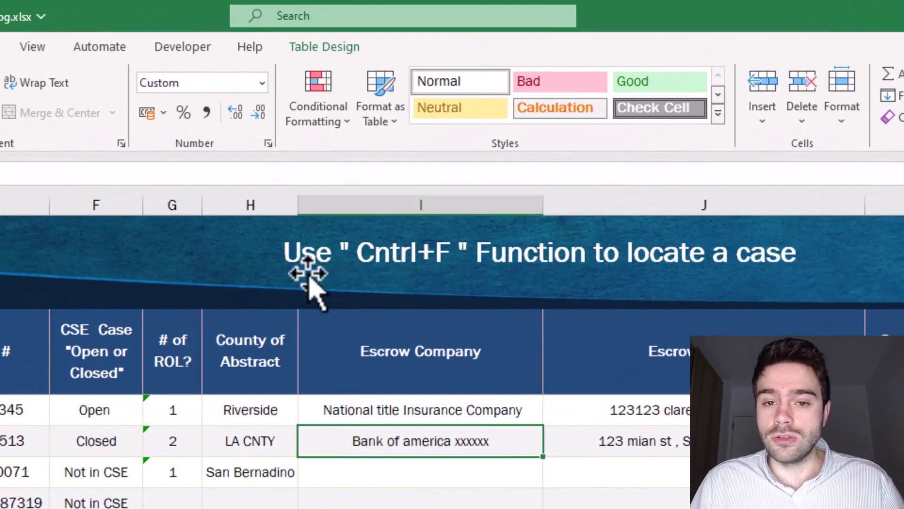
pyautogui.click(318, 122)
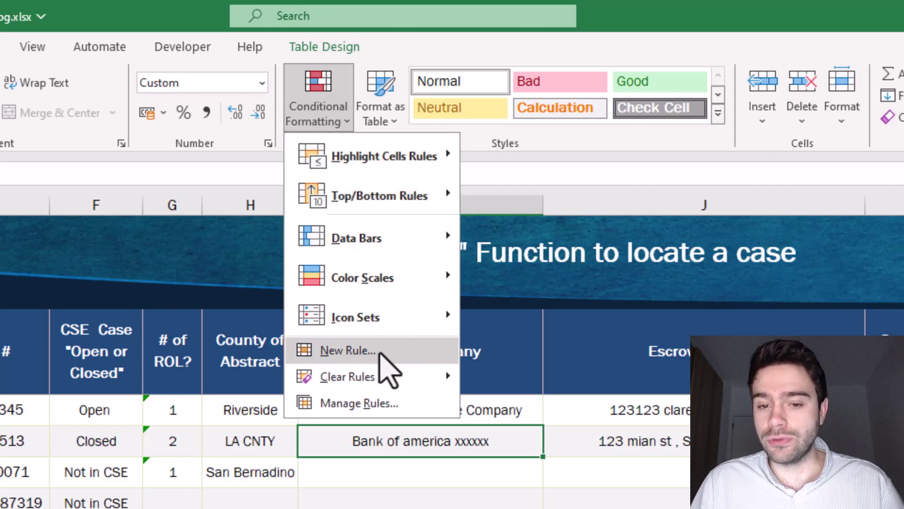
pyautogui.click(379, 355)
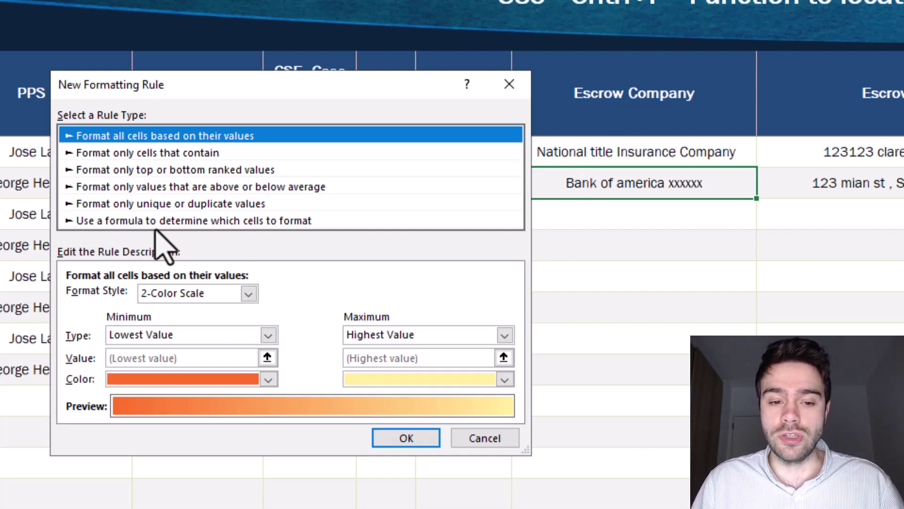
pyautogui.click(221, 225)
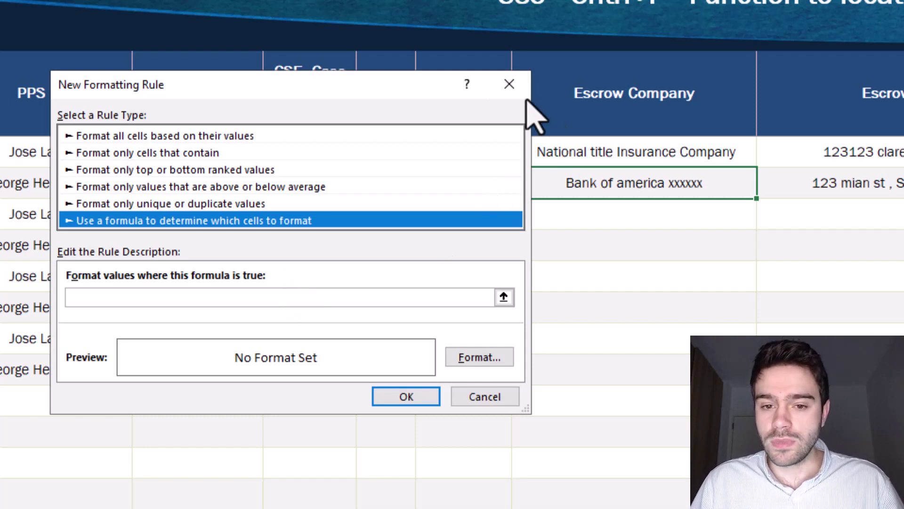
pyautogui.click(509, 84)
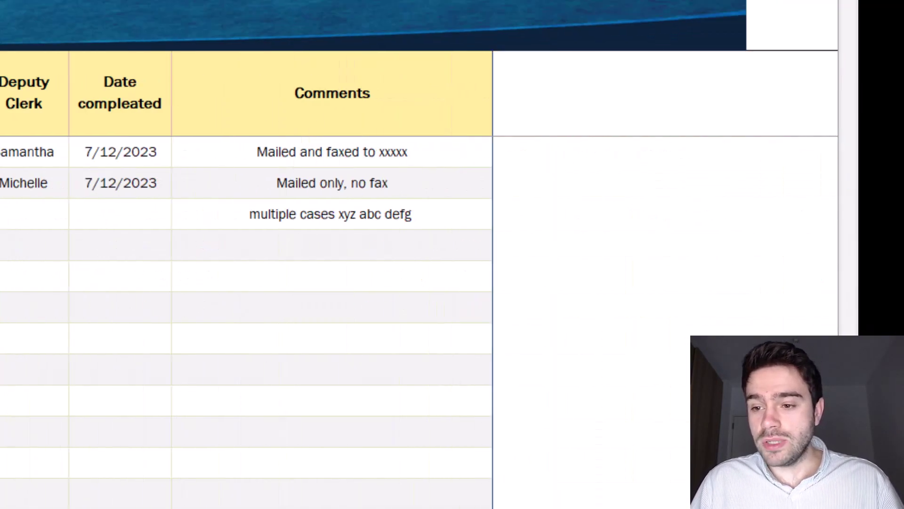
# - In cell Q3, enter an IF formula that returns "Yes" when the row's Date compleated is not blank and "No" otherwise
pyautogui.click(525, 151)
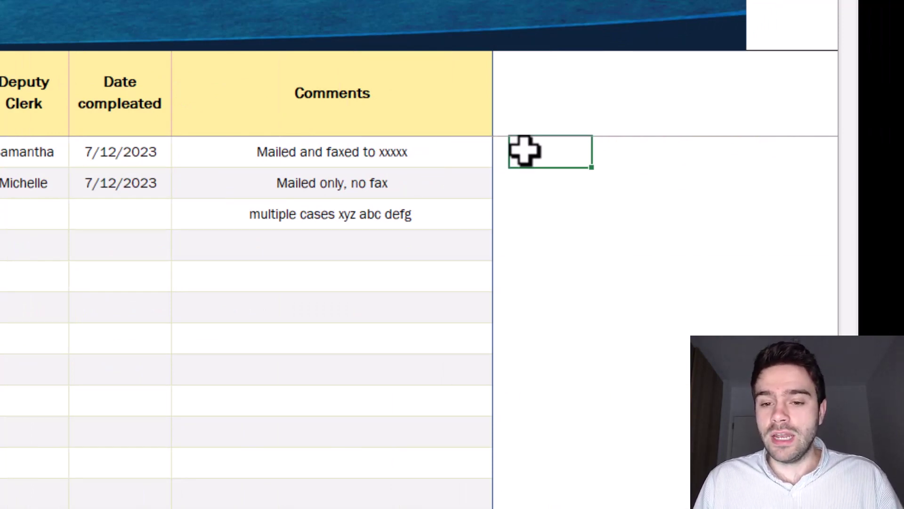
pyautogui.click(146, 218)
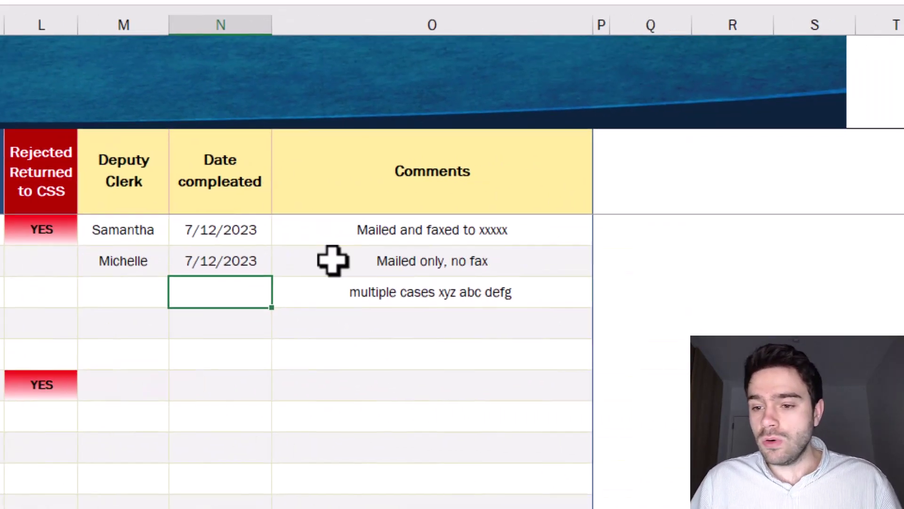
pyautogui.click(590, 232)
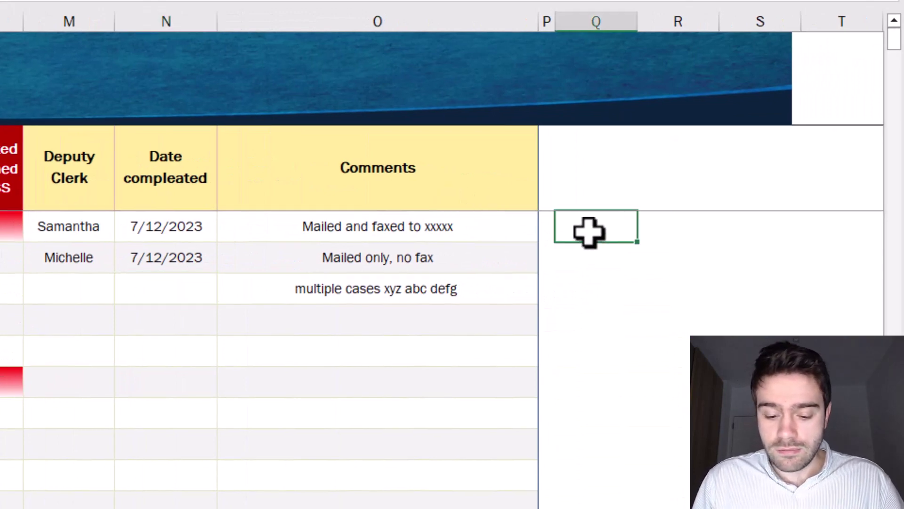
pyautogui.write('=IF')
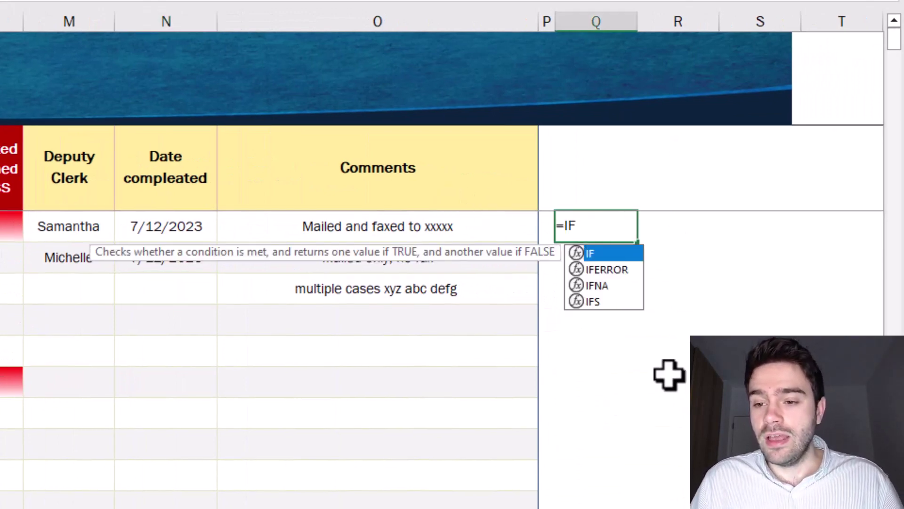
pyautogui.write('(')
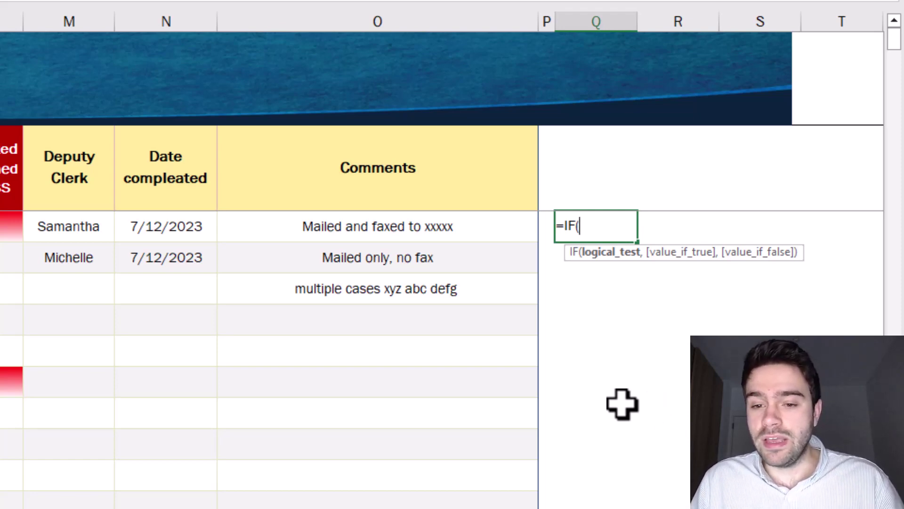
pyautogui.click(168, 225)
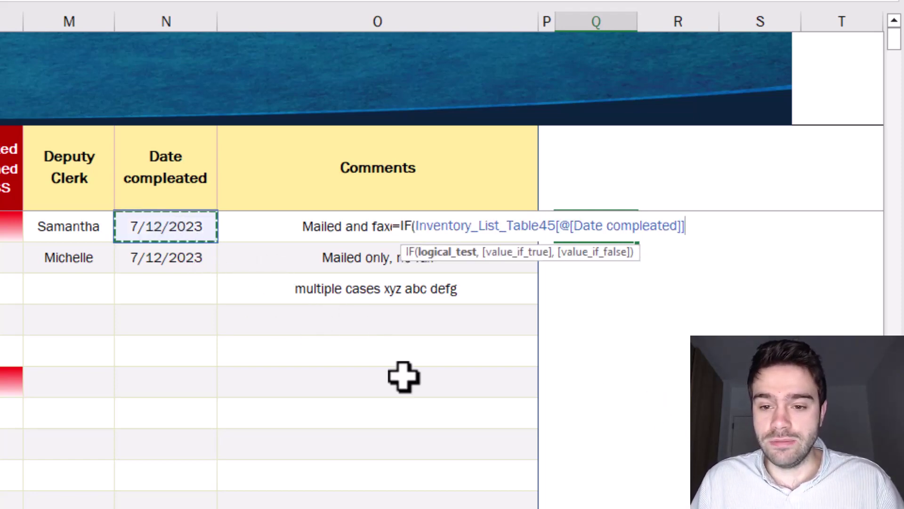
pyautogui.write('<>')
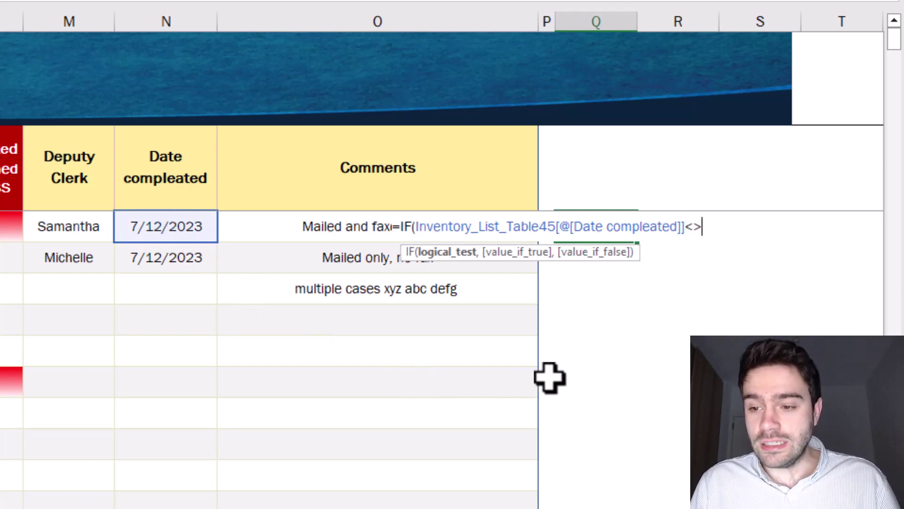
pyautogui.write('""')
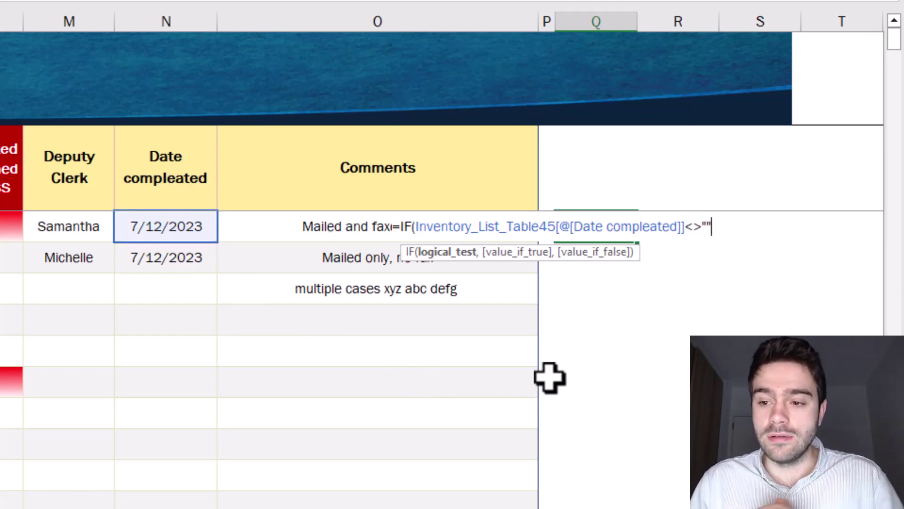
pyautogui.write(',')
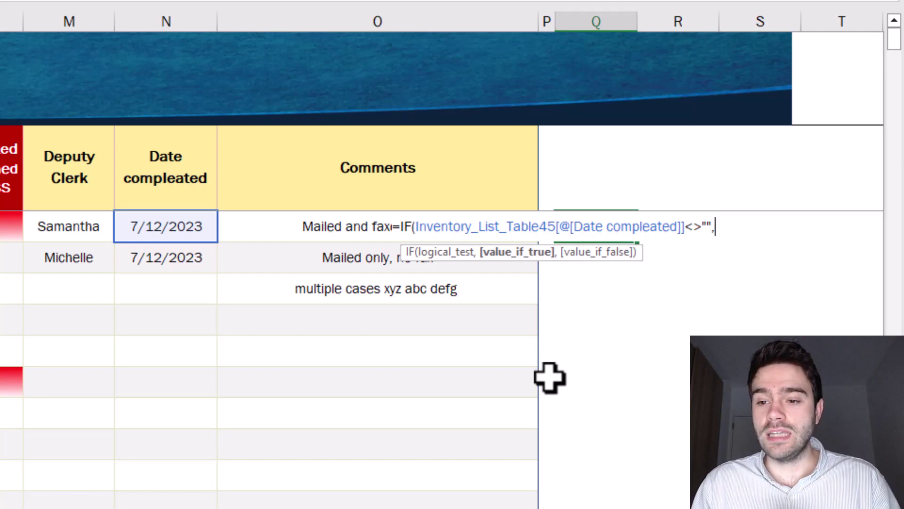
pyautogui.write('"Yes"')
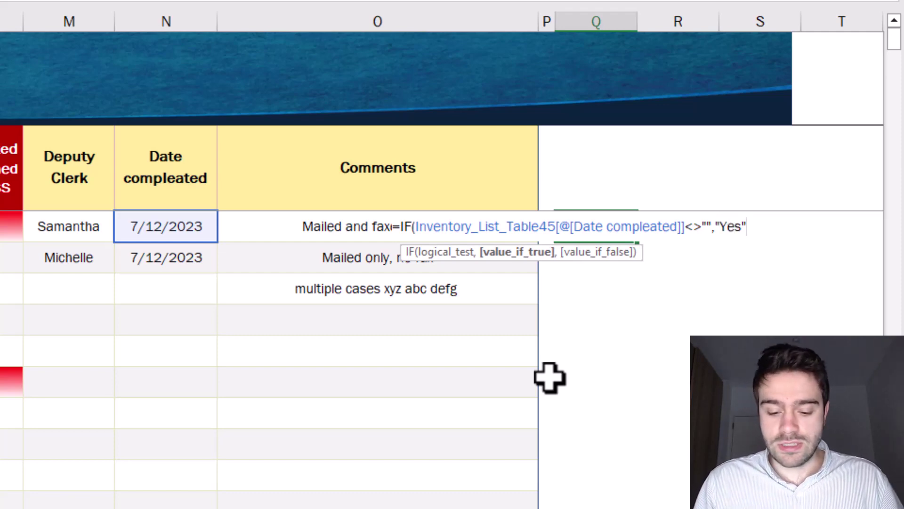
pyautogui.write(',"No")')
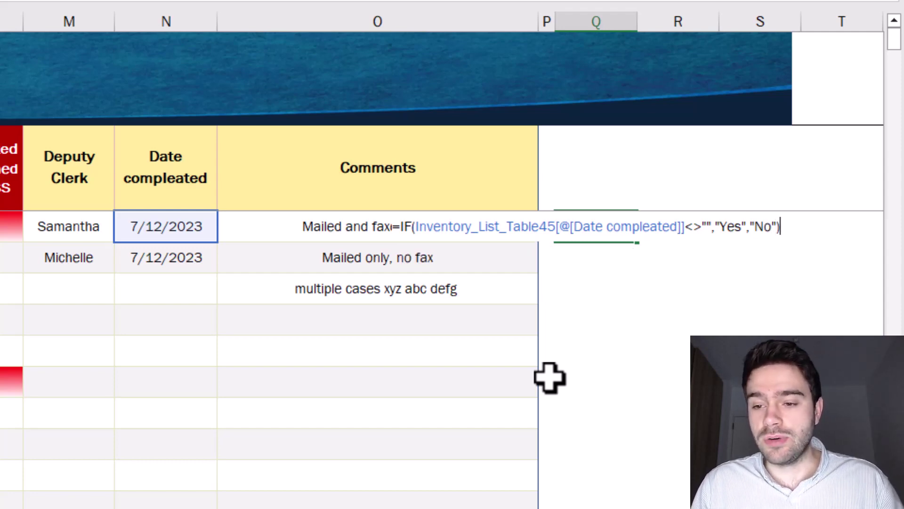
pyautogui.press('Return')
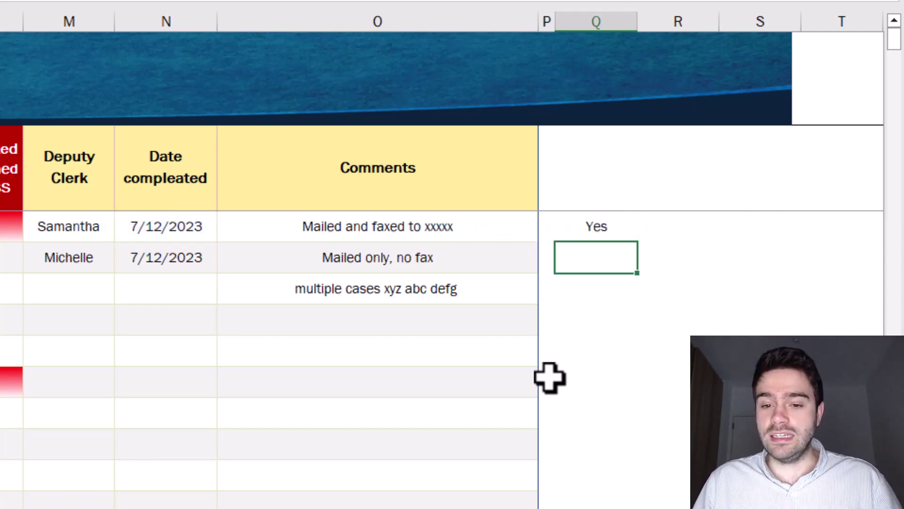
# - Fill the Q3 test formula down through Q9 and review the logical test in Q6's formula
pyautogui.click(596, 226)
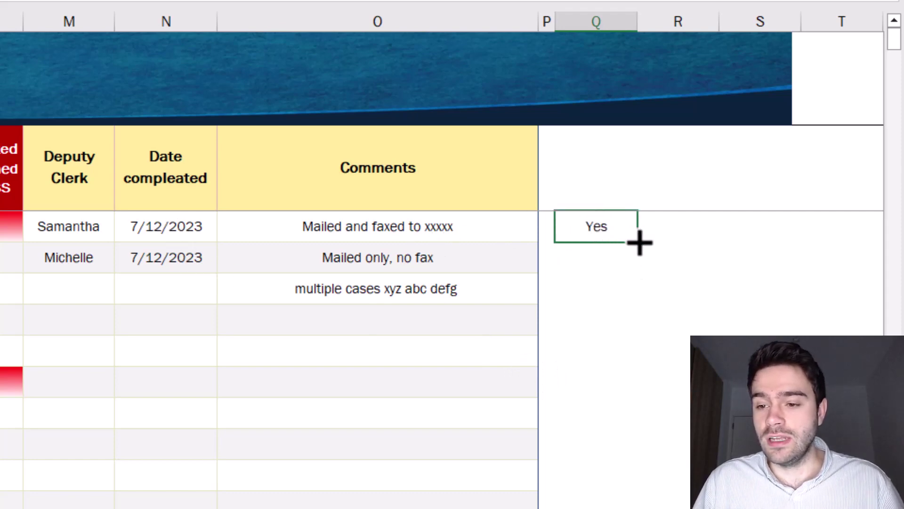
pyautogui.moveTo(639, 243); pyautogui.dragTo(628, 430)
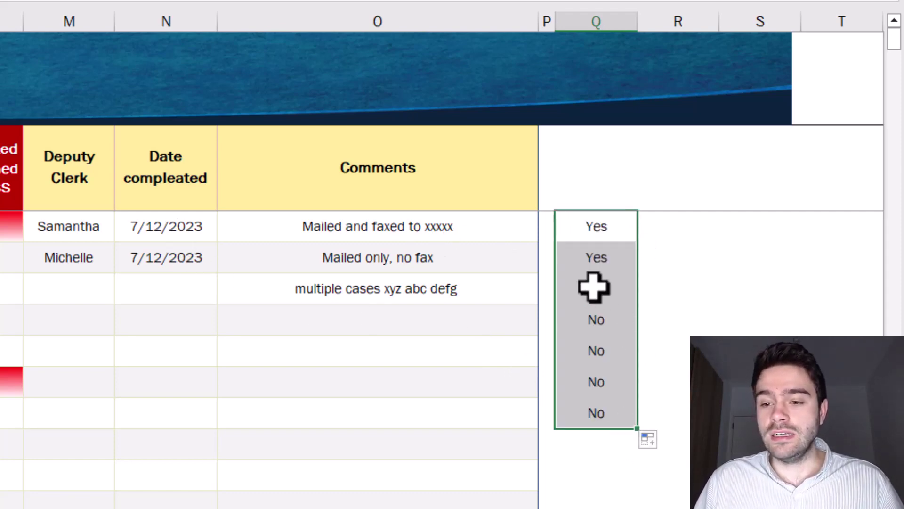
pyautogui.moveTo(593, 287); pyautogui.dragTo(581, 383)
pyautogui.click(619, 328)
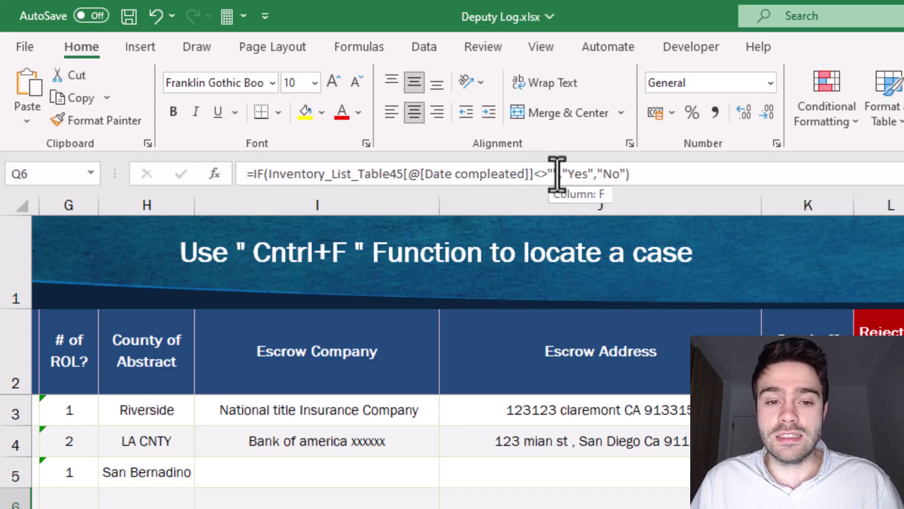
pyautogui.moveTo(557, 176); pyautogui.dragTo(266, 184)
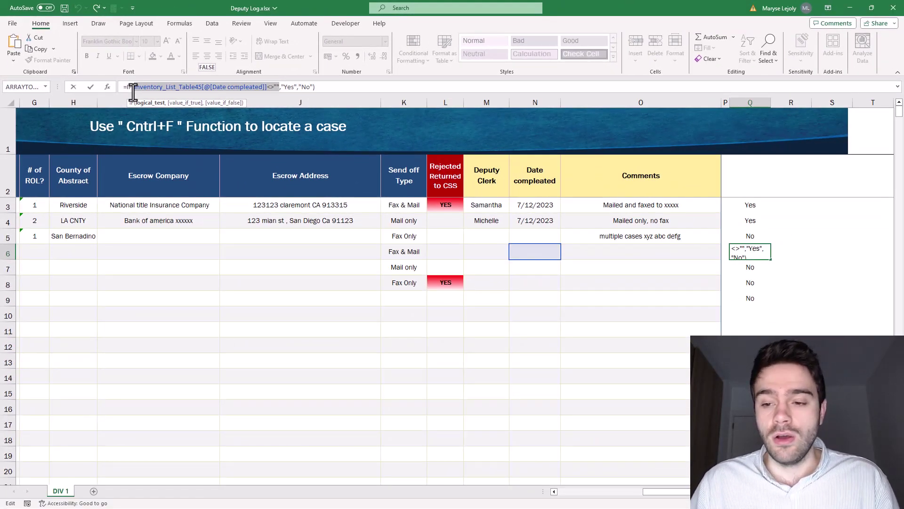
pyautogui.press('Return')
# - Clear the test formulas from Q3:Q9
pyautogui.moveTo(752, 207); pyautogui.dragTo(755, 299)
pyautogui.press('Delete')
pyautogui.click(737, 202)
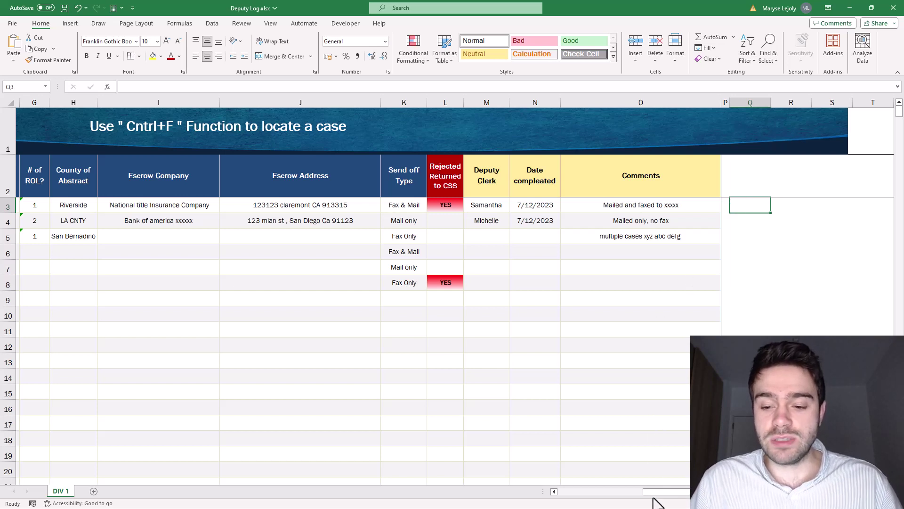
# - Select the table's data cells in columns B to K, from row 3 down to row 601
pyautogui.click(400, 203)
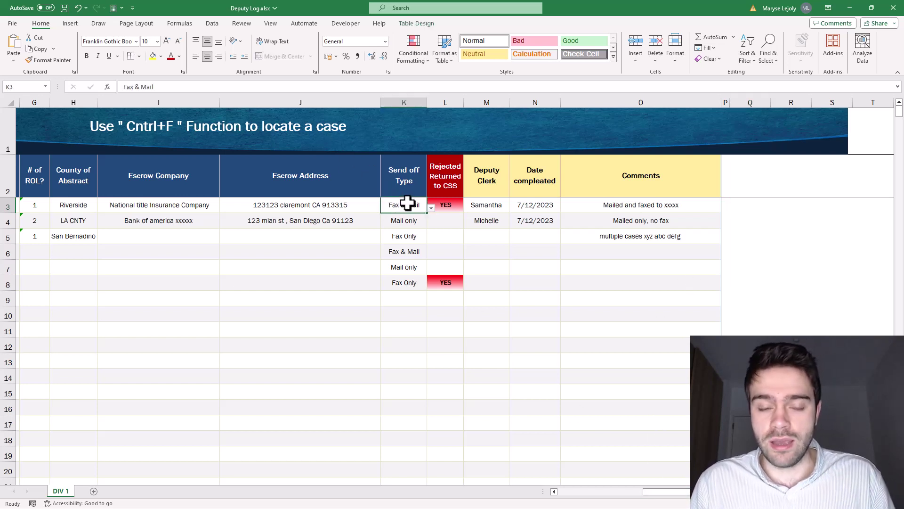
pyautogui.hotkey('ctrl', 'shift', 'Left')
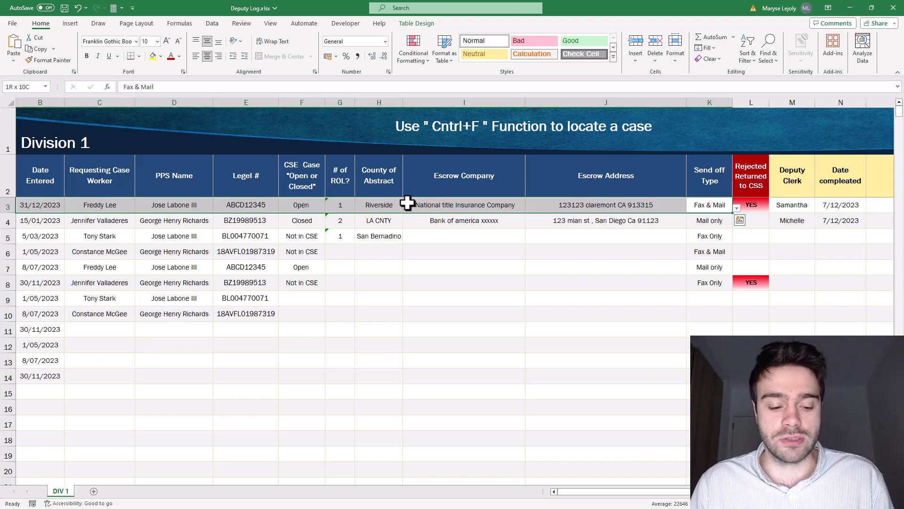
pyautogui.hotkey('ctrl', 'shift', 'Down')
pyautogui.hotkey('ctrl', 'shift', 'Down')
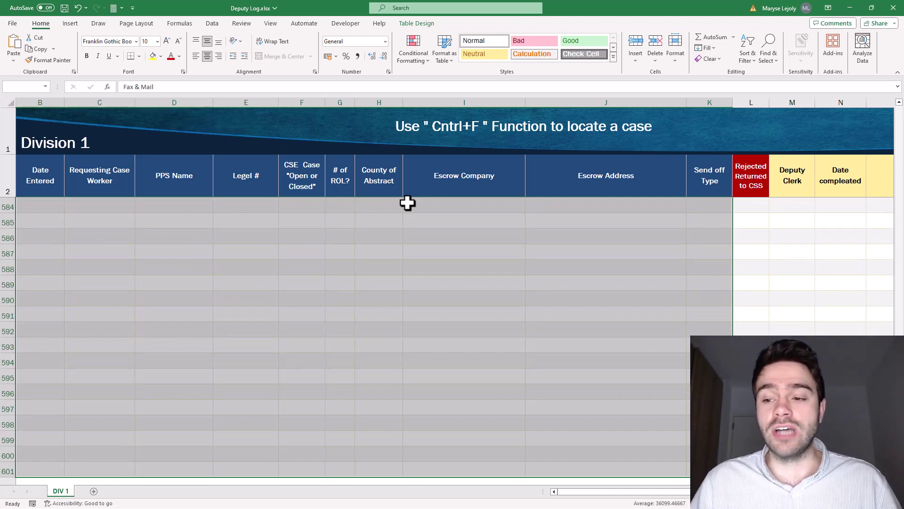
pyautogui.moveTo(899, 471); pyautogui.dragTo(891, 107)
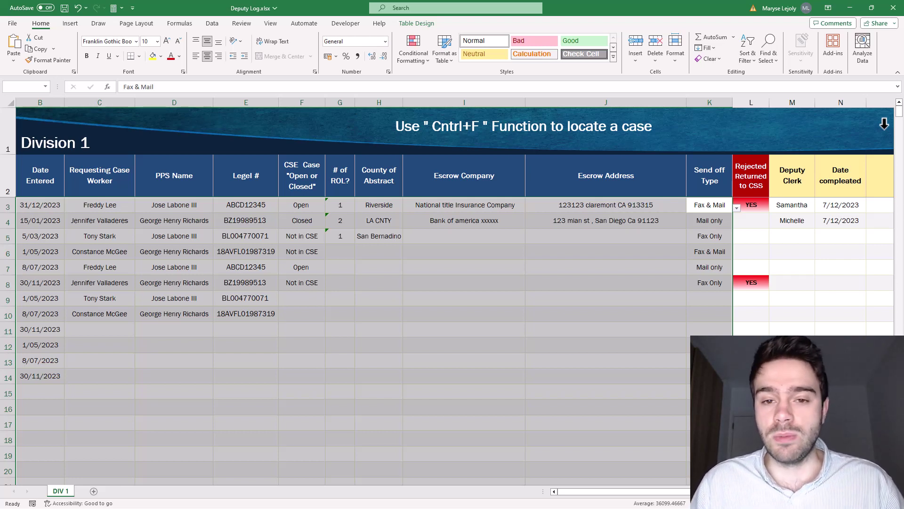
# - Start a new conditional formatting rule that uses a formula to determine which cells to format, with the formula =$N3<>""
pyautogui.click(407, 59)
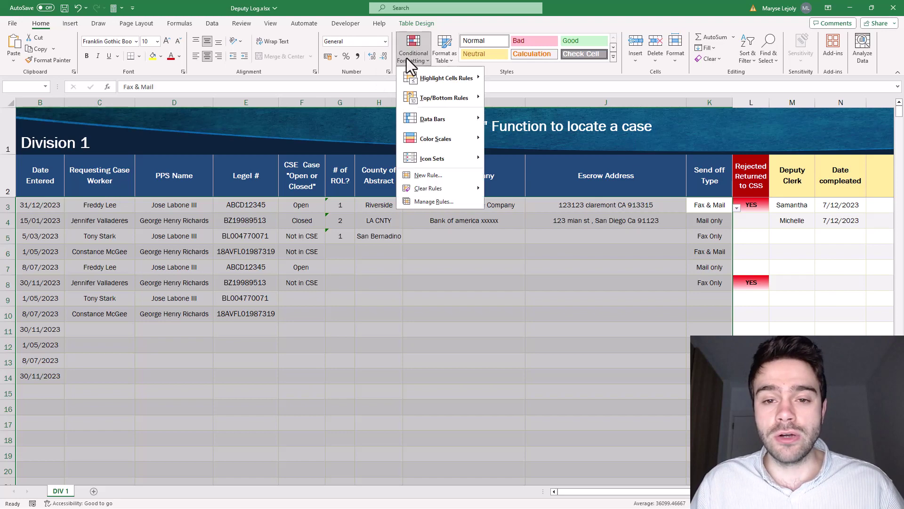
pyautogui.click(425, 176)
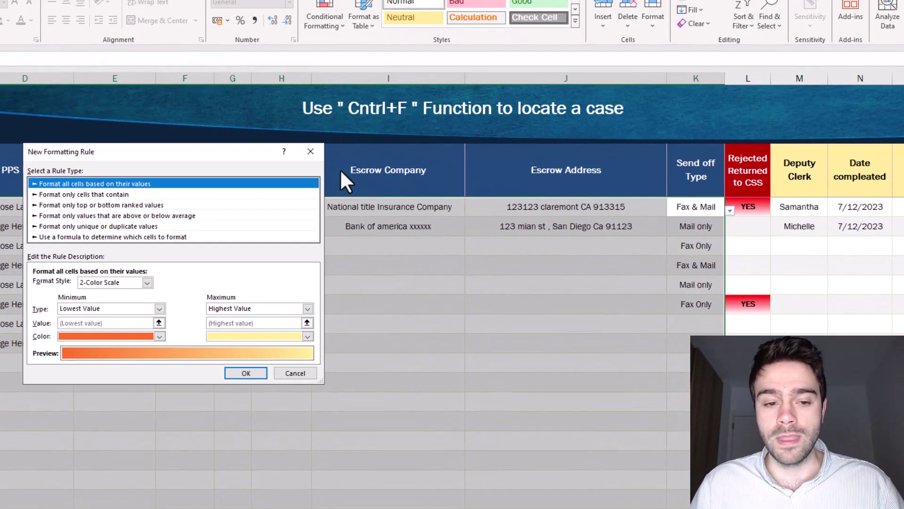
pyautogui.click(60, 237)
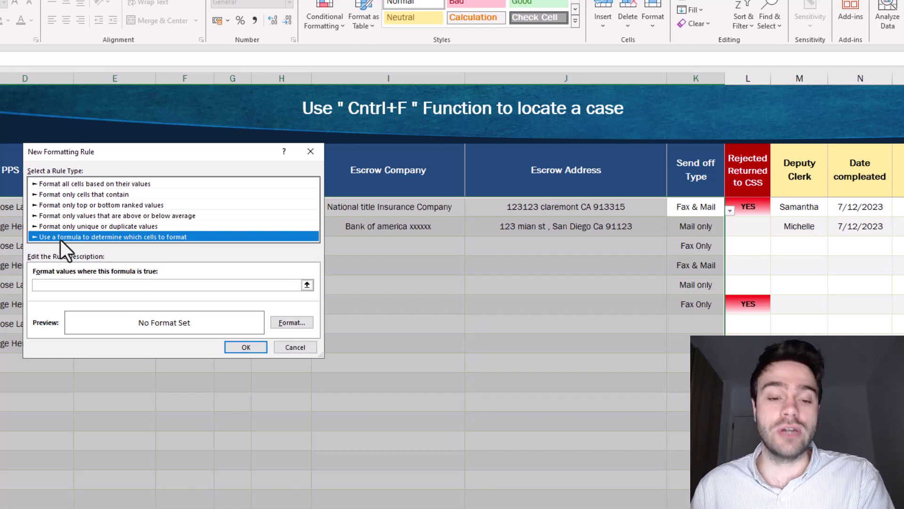
pyautogui.click(68, 286)
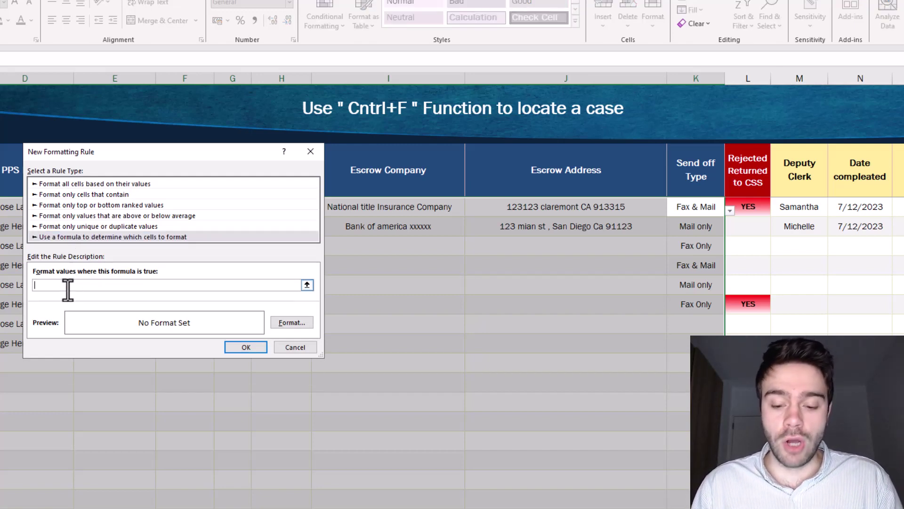
pyautogui.write('=')
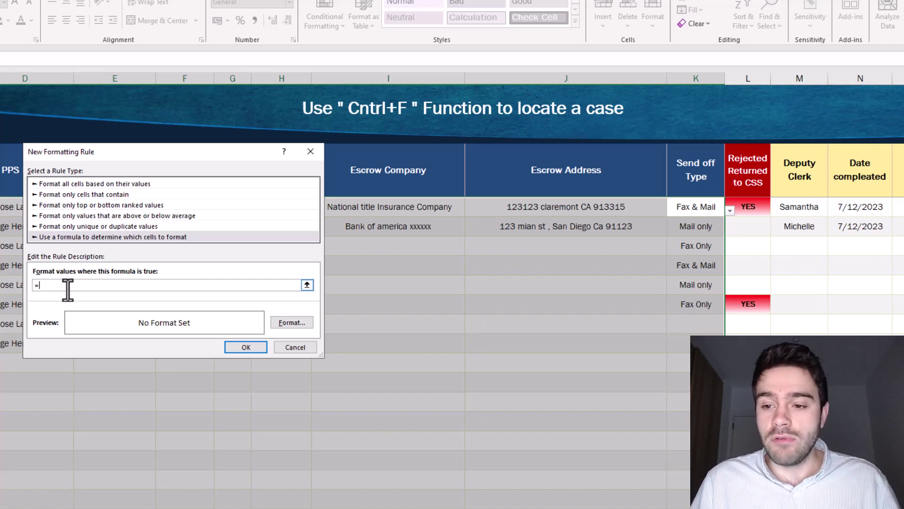
pyautogui.click(866, 208)
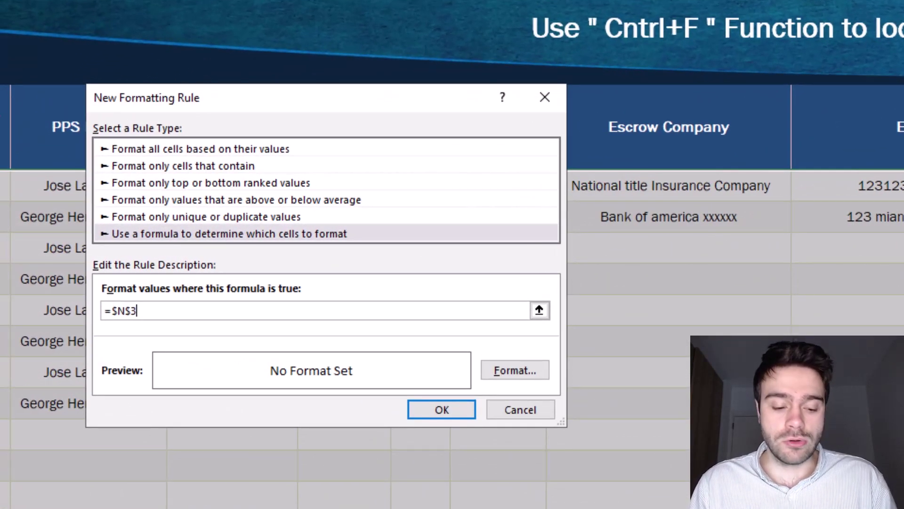
pyautogui.write('<>')
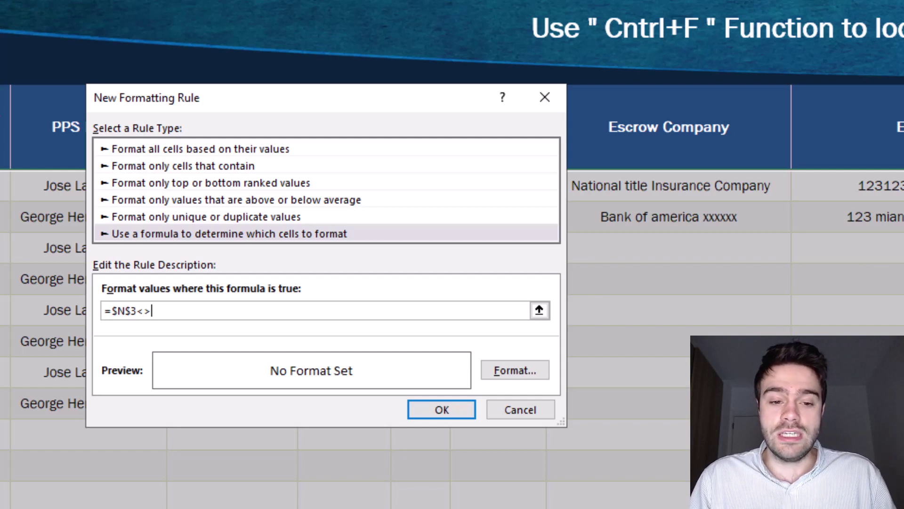
pyautogui.write('"')
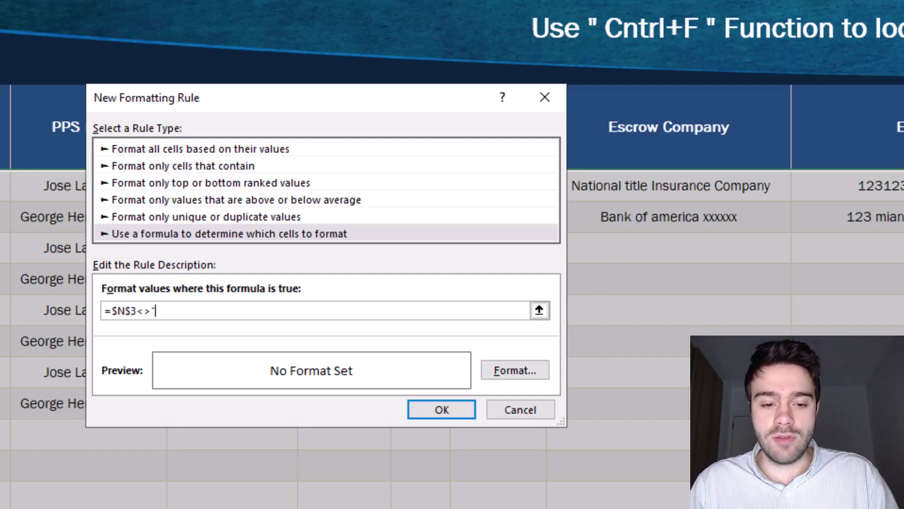
pyautogui.write('"')
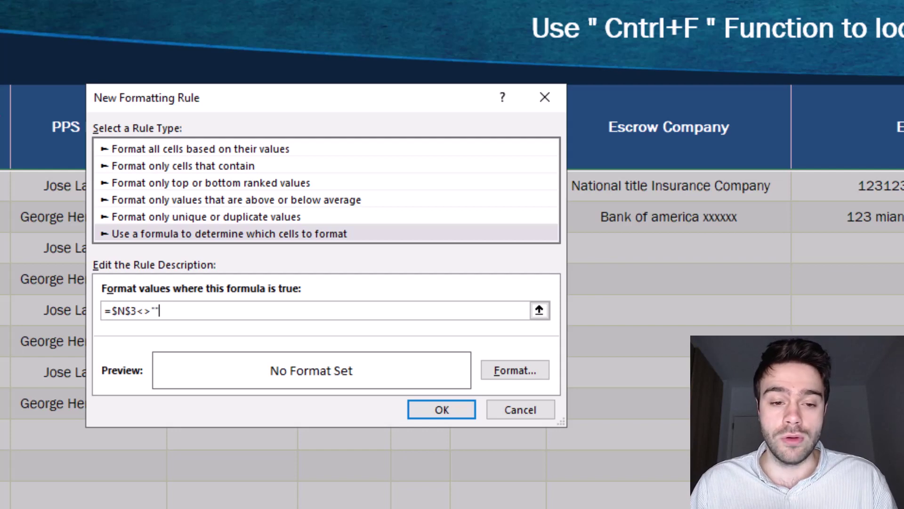
pyautogui.click(128, 317)
pyautogui.press('BackSpace')
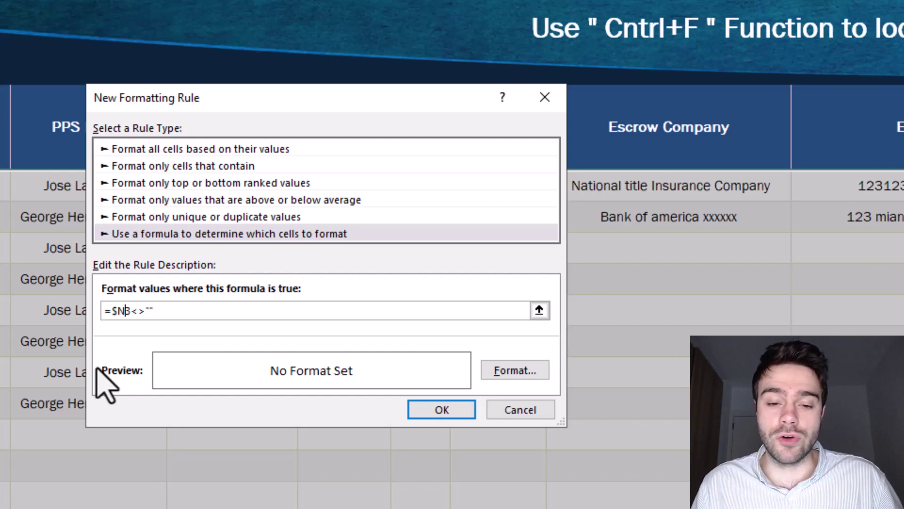
# - Give the new rule a dark grey background fill and apply it to the selected cells
pyautogui.click(488, 371)
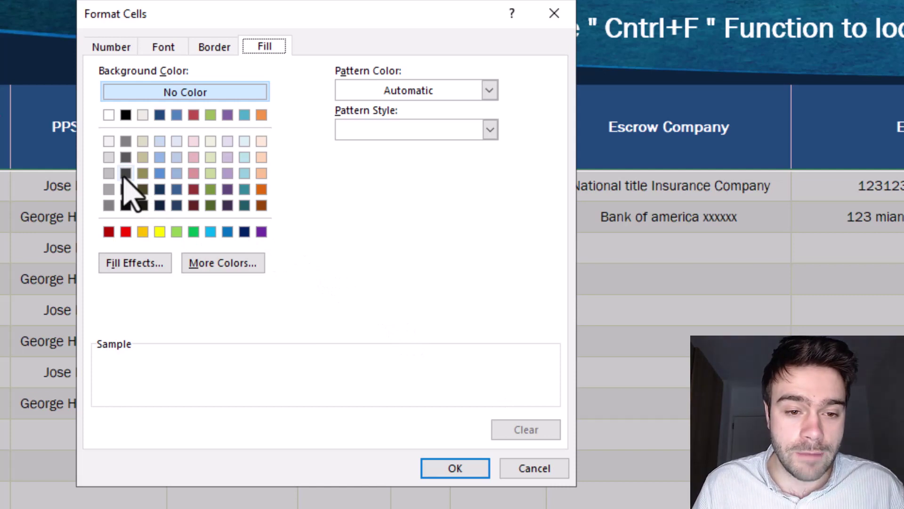
pyautogui.click(108, 205)
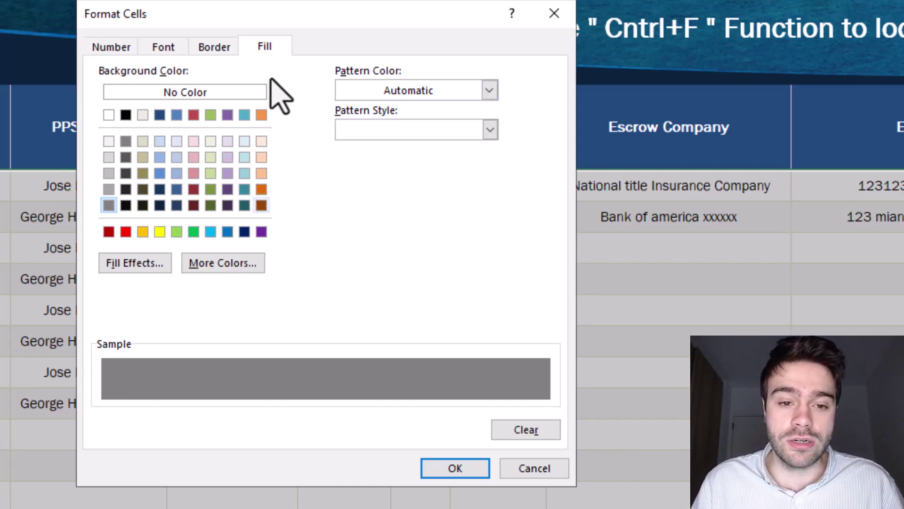
pyautogui.click(212, 49)
pyautogui.click(154, 52)
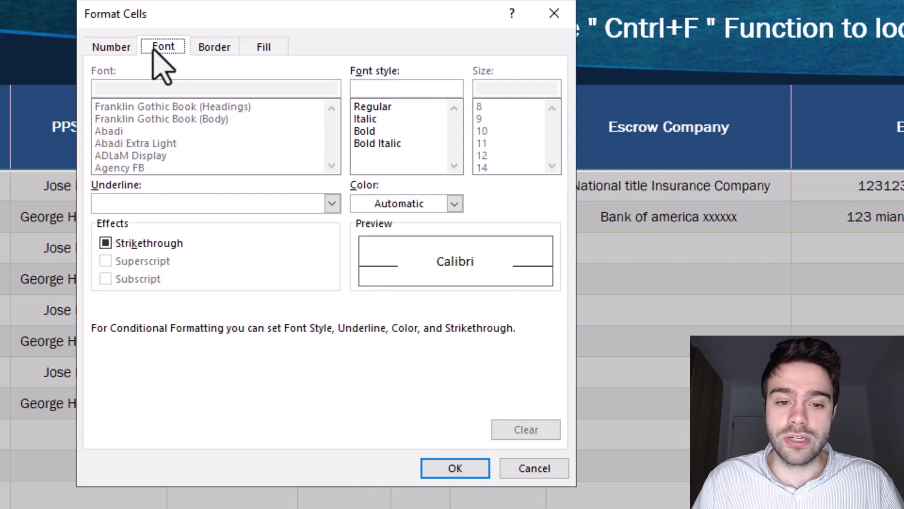
pyautogui.click(127, 49)
pyautogui.click(256, 52)
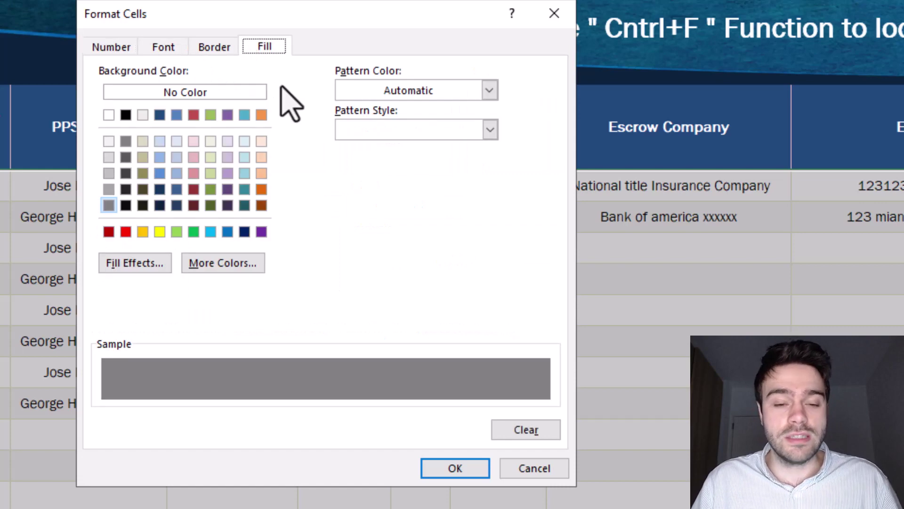
pyautogui.click(445, 469)
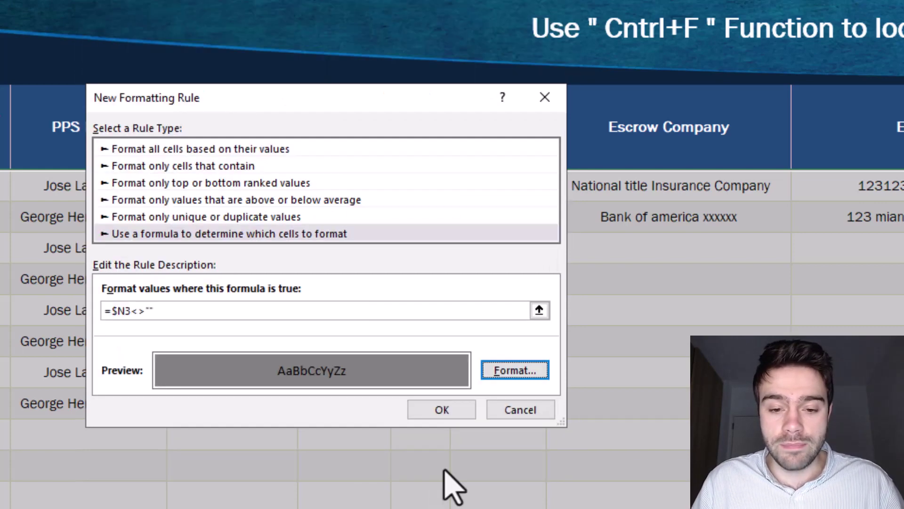
pyautogui.click(434, 416)
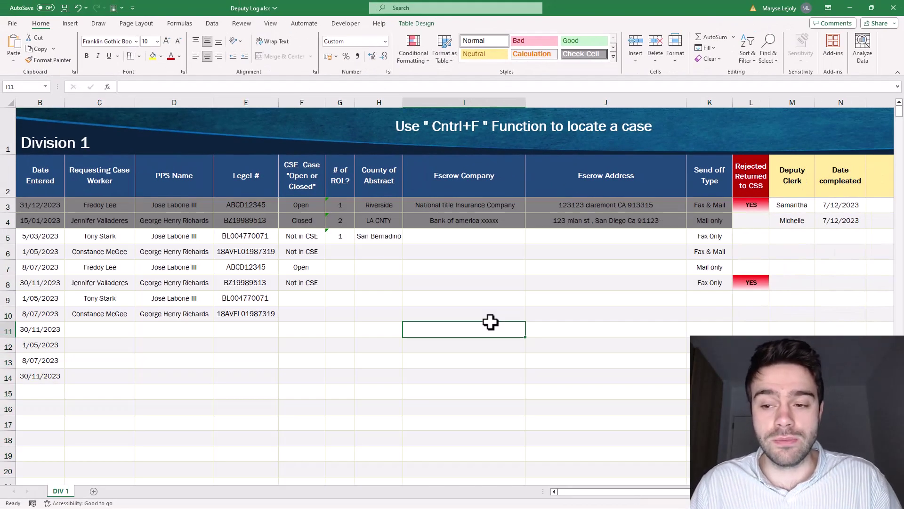
# - Test the rule by entering 6/12/2023 as the Date compleated in cell N8
pyautogui.click(847, 279)
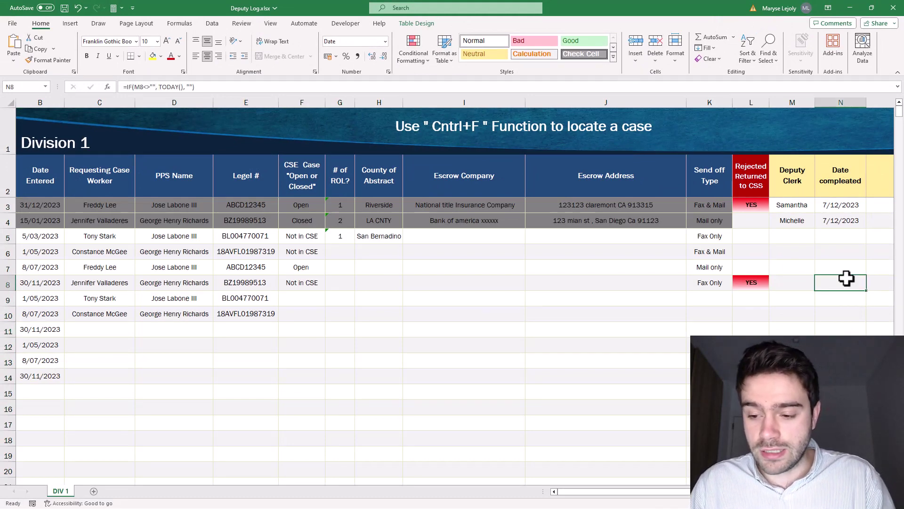
pyautogui.write('6')
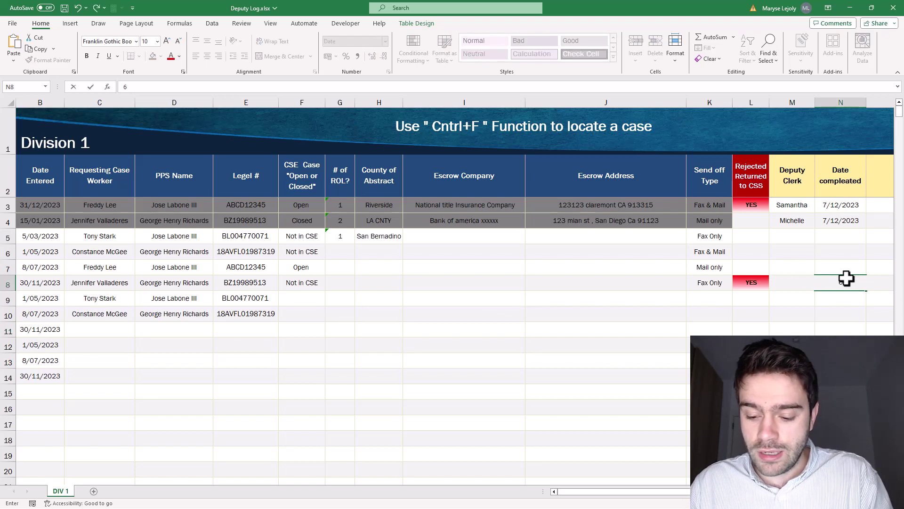
pyautogui.write('/12/2023')
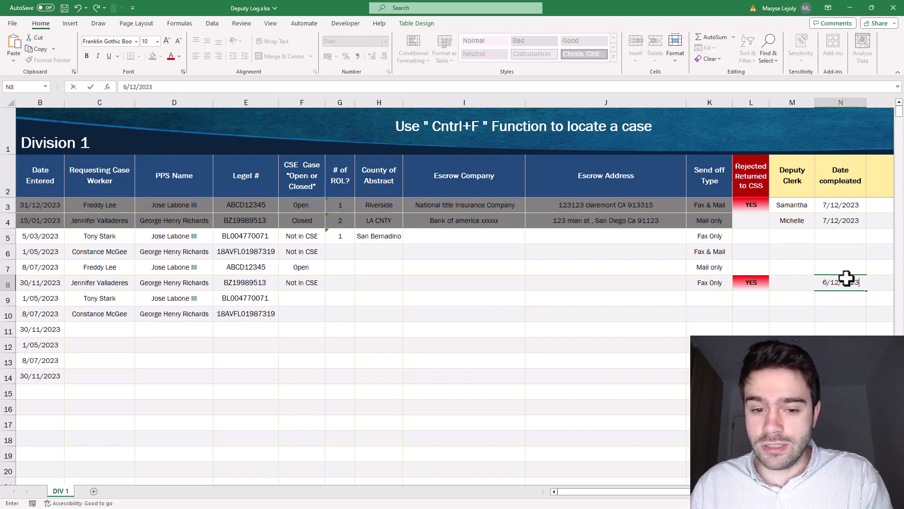
pyautogui.press('Return')
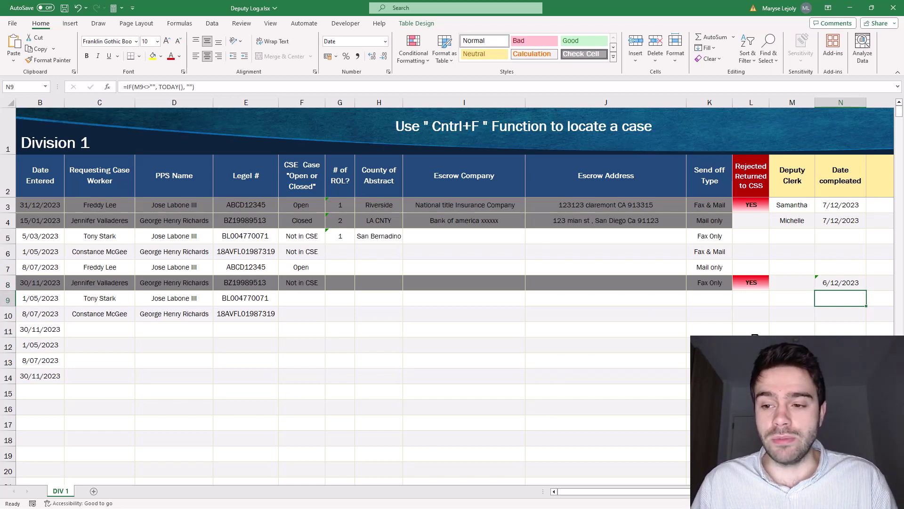
# - Clear the Date compleated cell N4 to test the rule on a row without a completion date
pyautogui.click(838, 235)
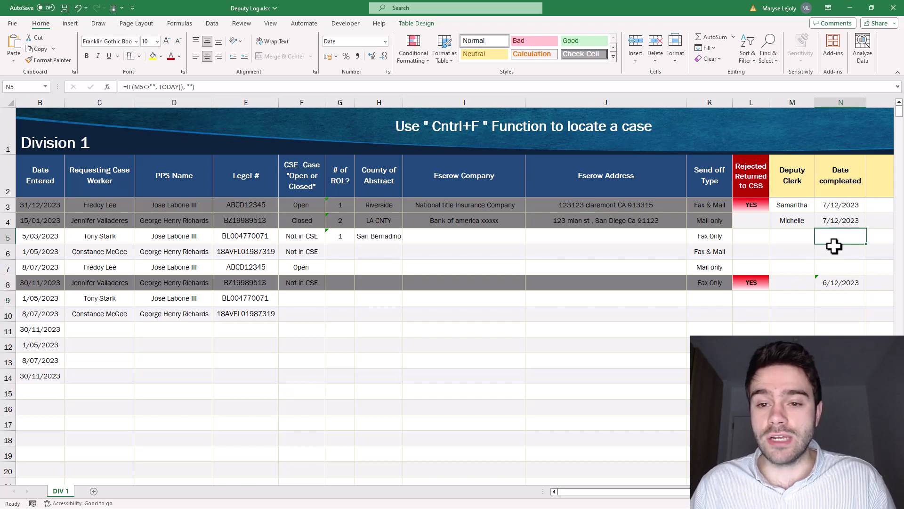
pyautogui.click(847, 216)
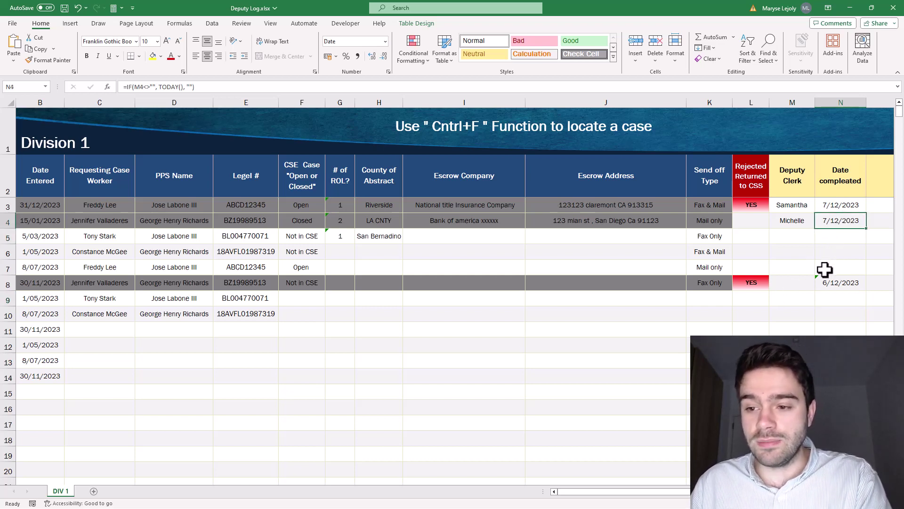
pyautogui.press('Delete')
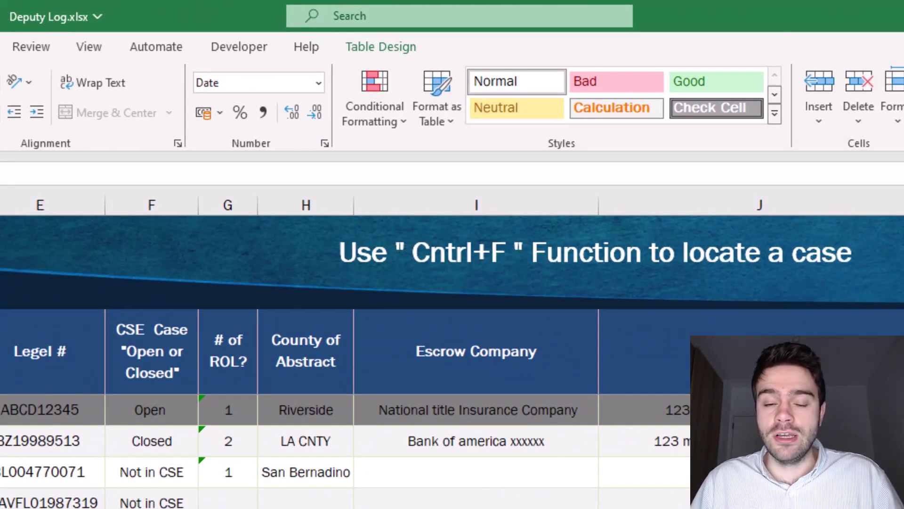
# - Open the conditional formatting rules manager and show the rules for this worksheet
pyautogui.click(386, 121)
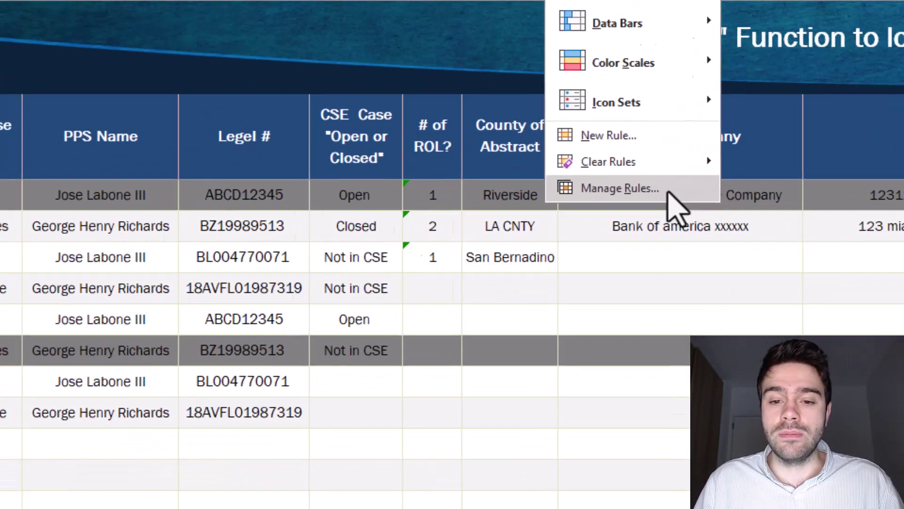
pyautogui.click(415, 403)
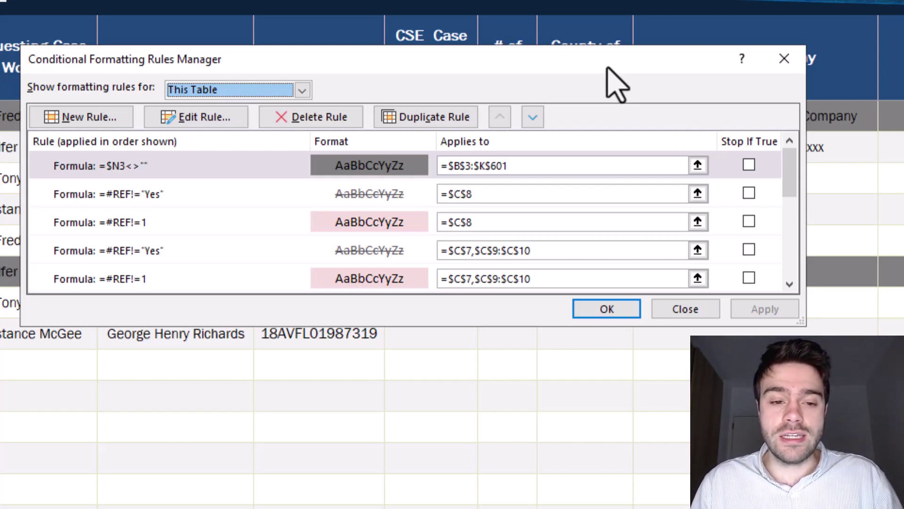
pyautogui.click(302, 89)
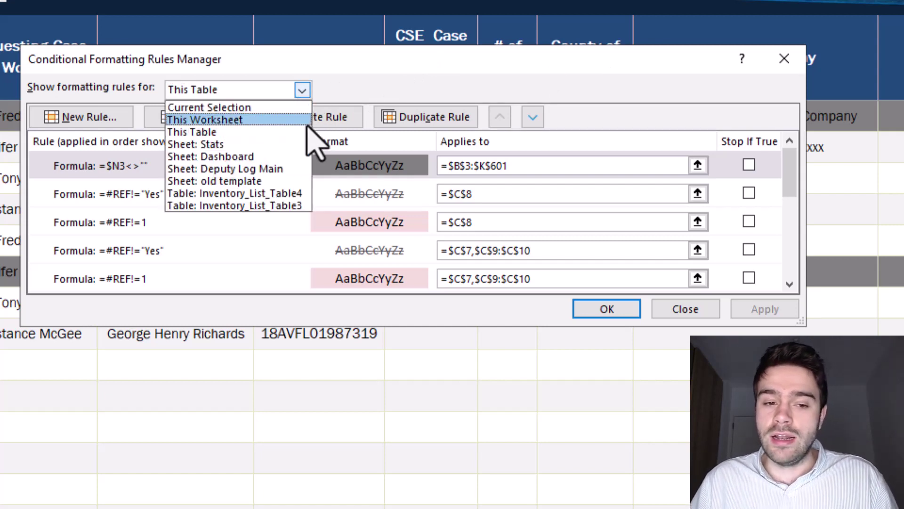
pyautogui.click(292, 119)
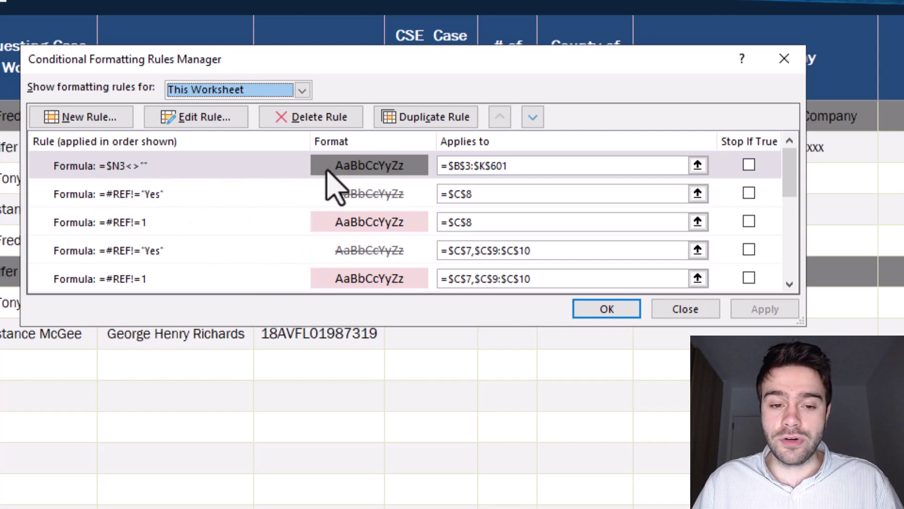
# - Review the applied range and the formula and format settings of the =$N3<>"" rule
pyautogui.click(191, 183)
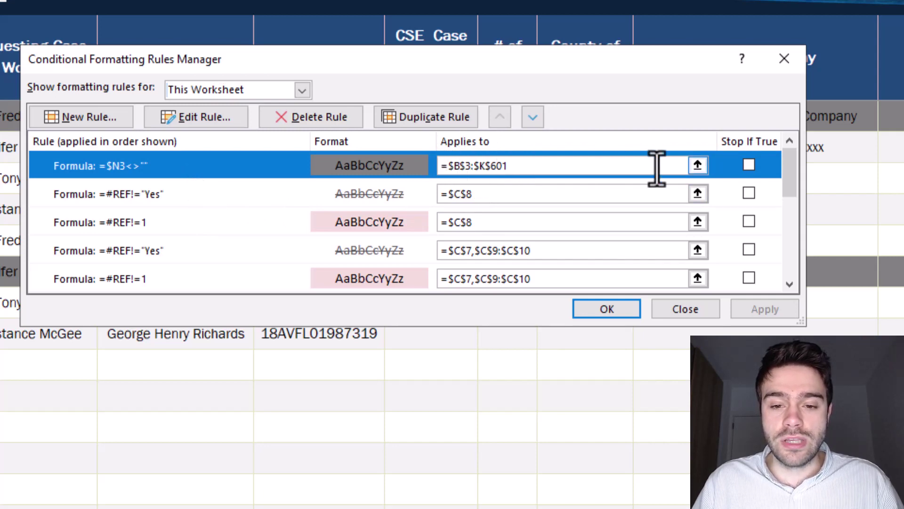
pyautogui.click(696, 165)
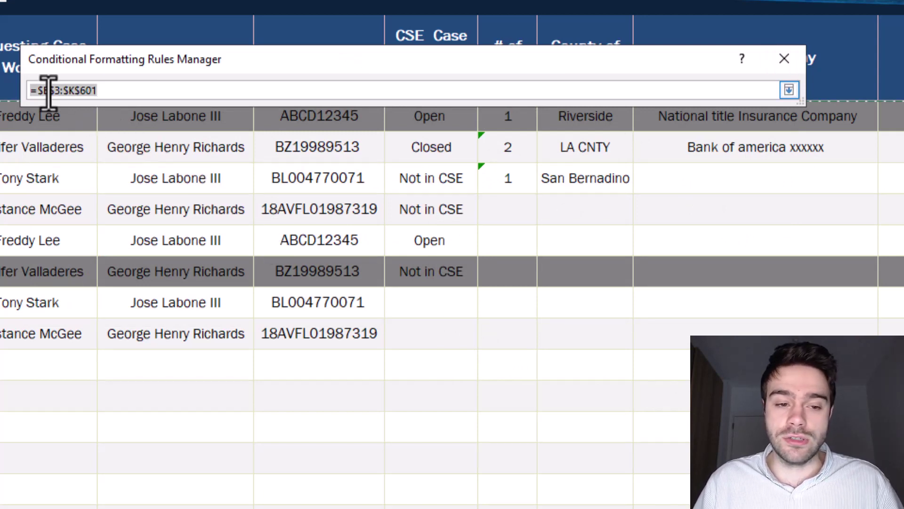
pyautogui.click(787, 90)
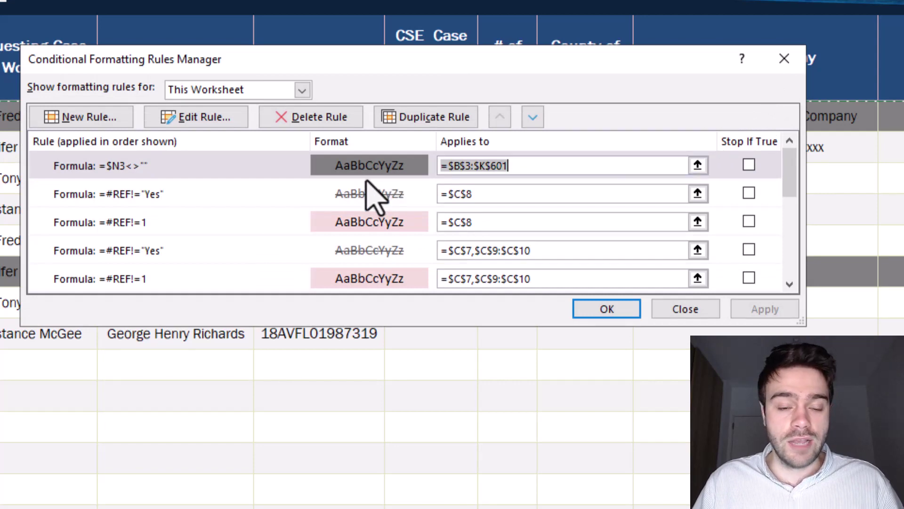
pyautogui.click(216, 123)
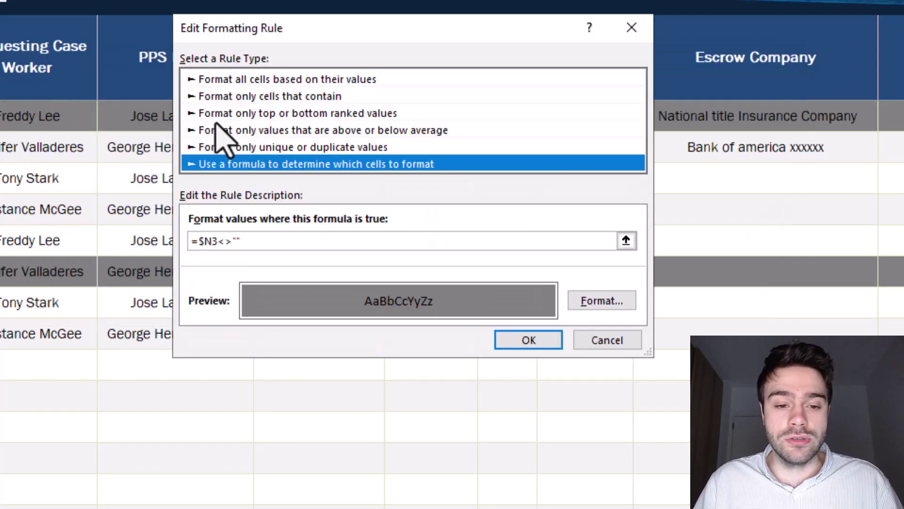
pyautogui.click(631, 29)
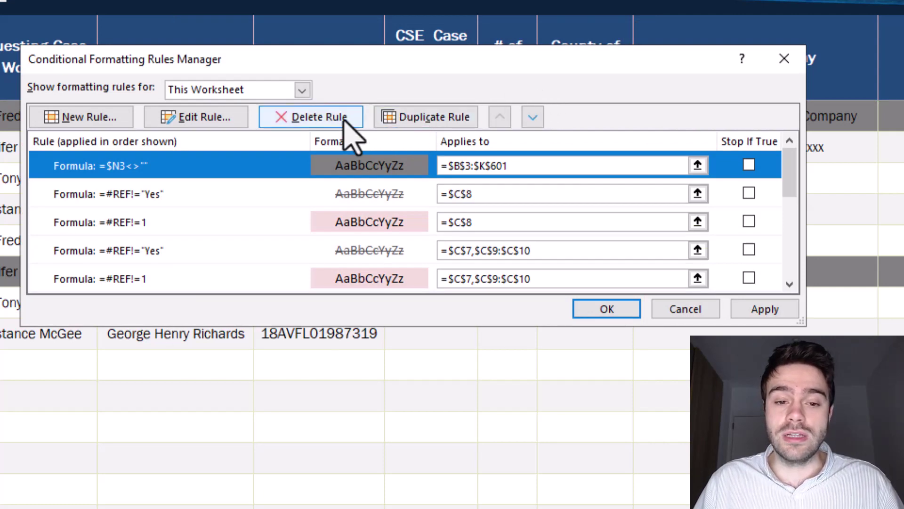